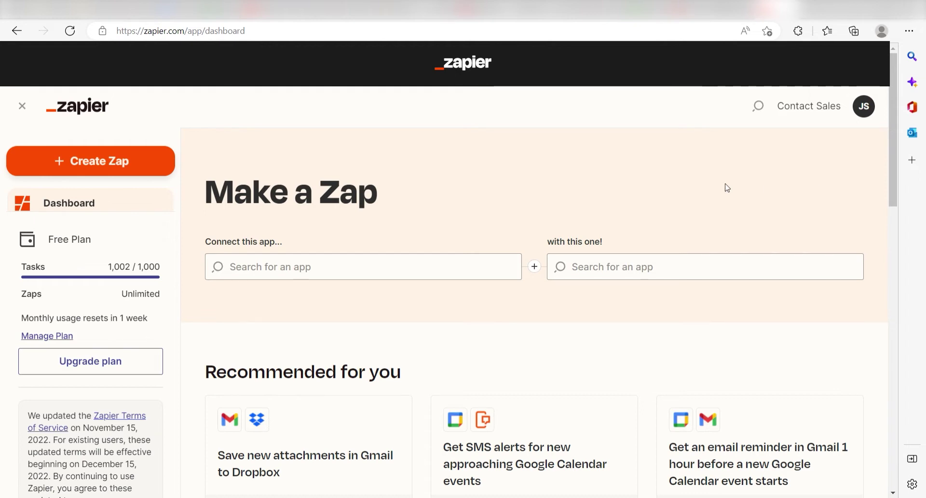
Step: Create a new Zap triggered by Reddit's New Hot Post in Subreddit event
{"action": "left_click", "coordinate": [129, 177]}
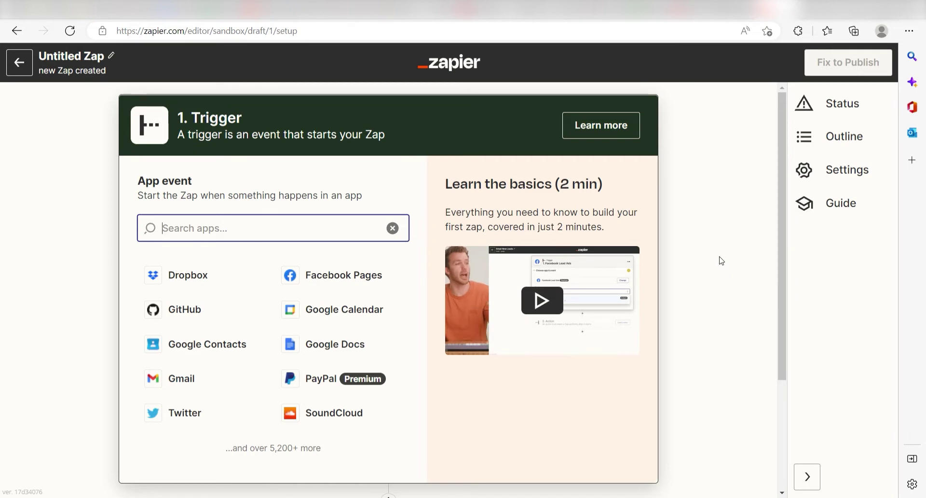
{"action": "type", "text": "reddit"}
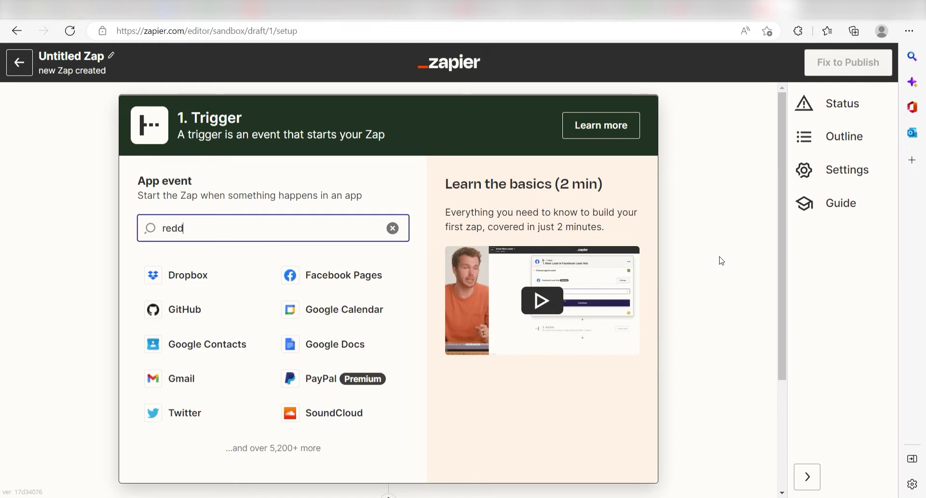
{"action": "left_click", "coordinate": [291, 285]}
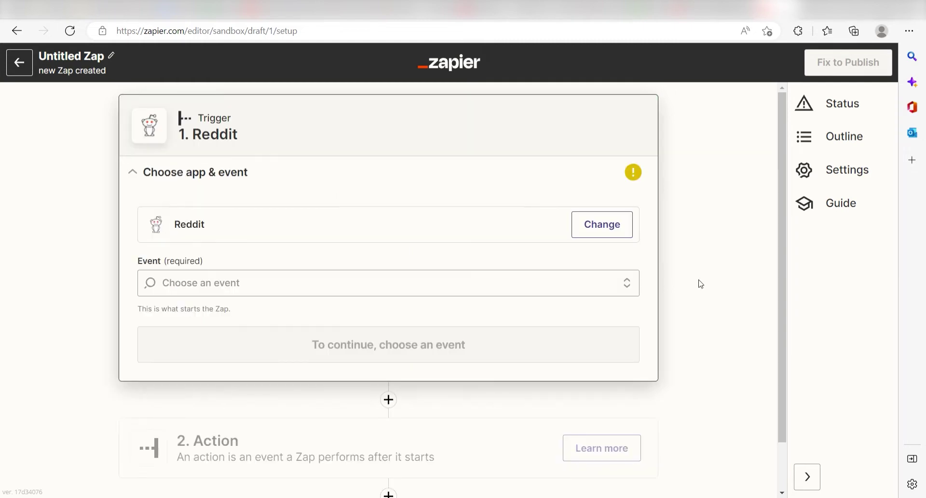
{"action": "left_click", "coordinate": [628, 286]}
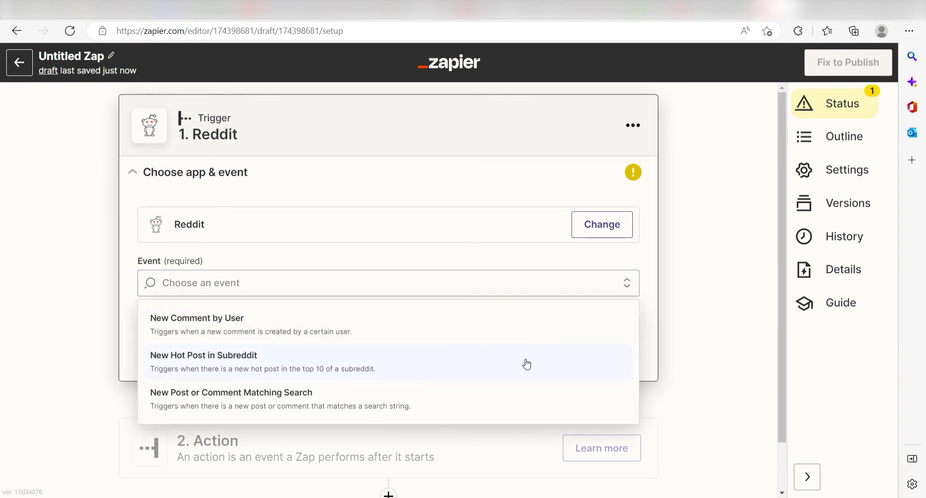
{"action": "left_click", "coordinate": [525, 365]}
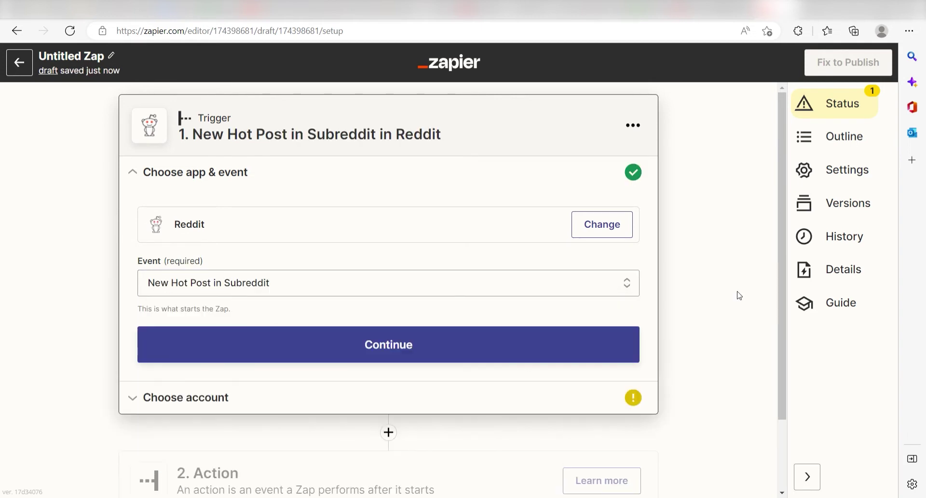
Step: Connect a Reddit account by allowing Zapier access to it
{"action": "left_click", "coordinate": [601, 346]}
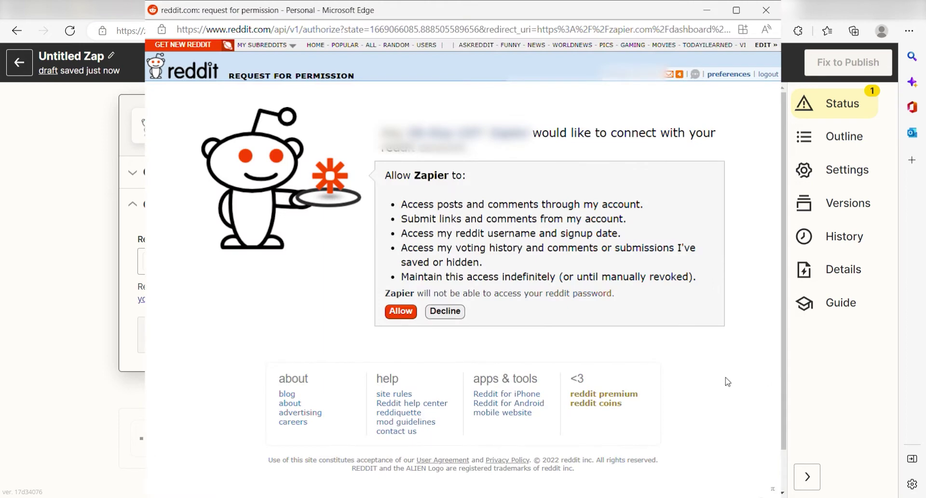
{"action": "left_click", "coordinate": [403, 319]}
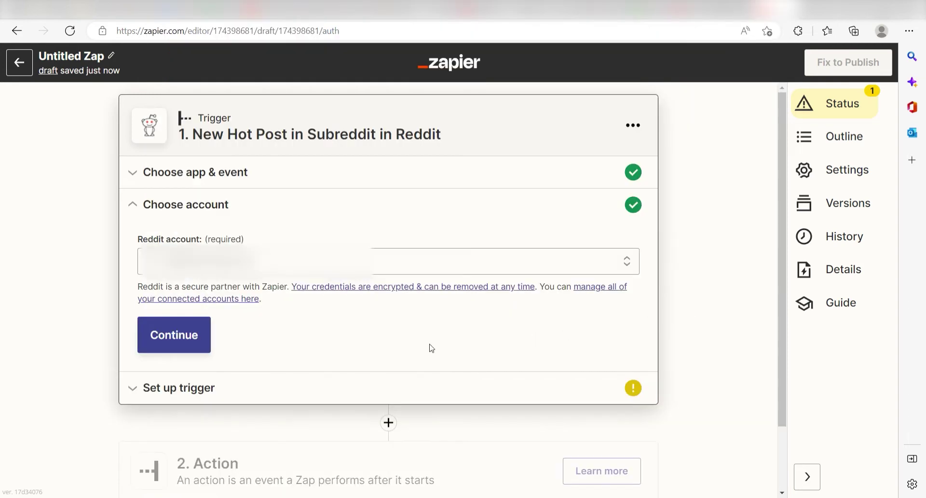
Step: Watch the 'zapier' subreddit, test the trigger for a sample post, and continue to the action
{"action": "left_click", "coordinate": [193, 335]}
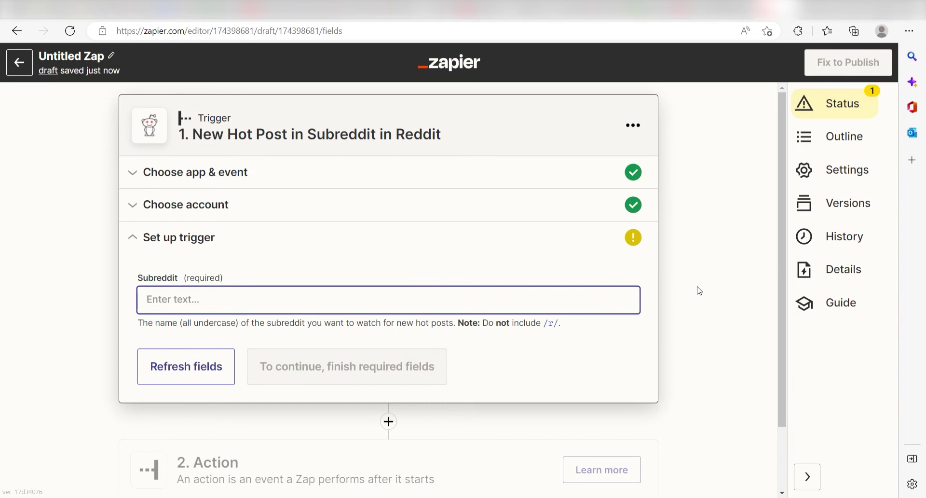
{"action": "type", "text": "zapier"}
{"action": "key", "text": "Return"}
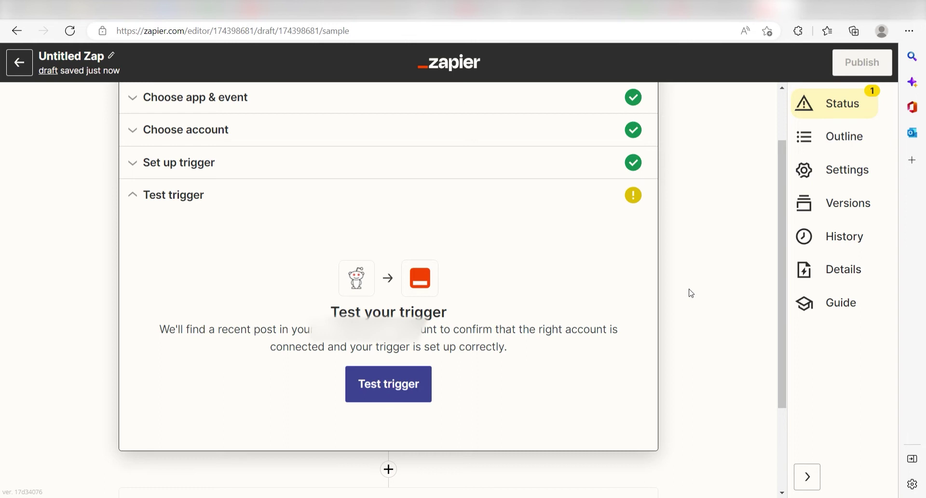
{"action": "left_click", "coordinate": [406, 384]}
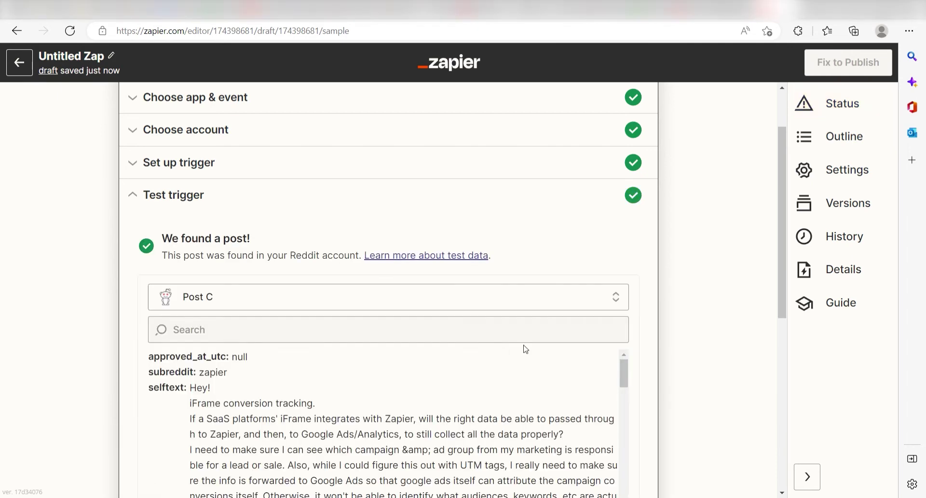
{"action": "scroll", "coordinate": [771, 270], "scroll_direction": "down", "scroll_amount": 4}
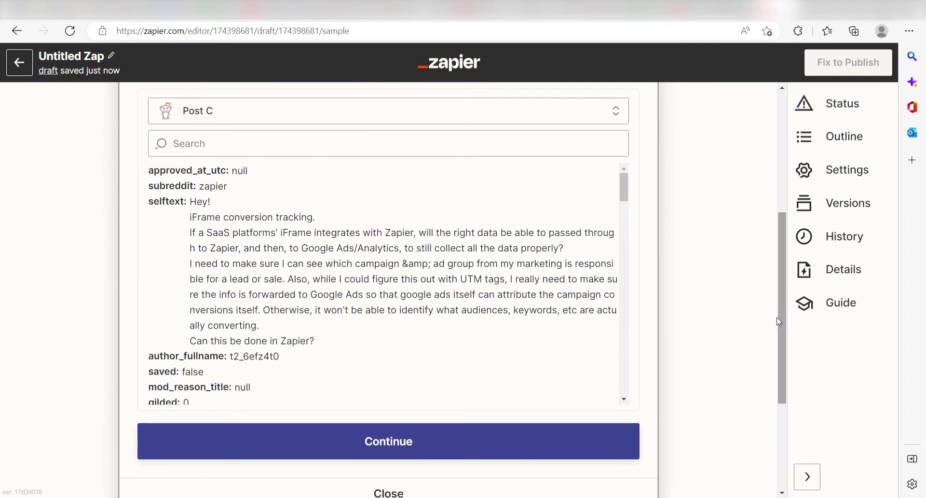
{"action": "left_click", "coordinate": [496, 444]}
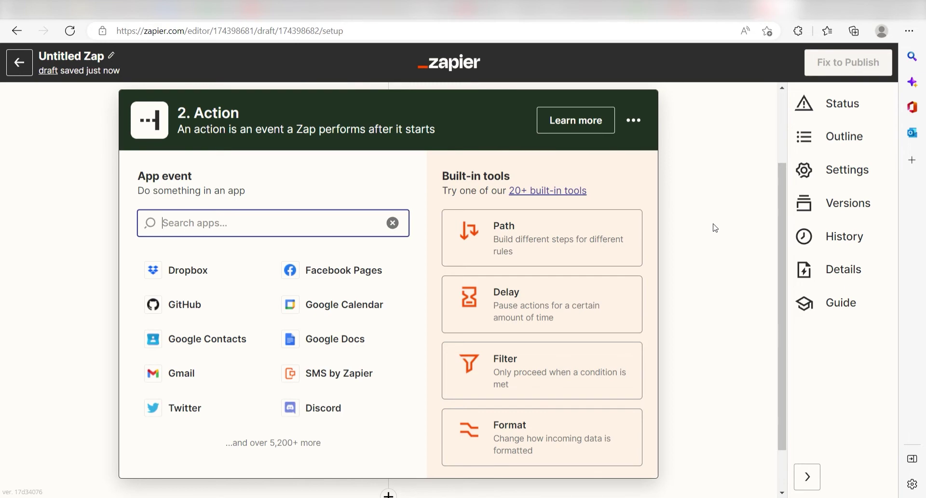
Step: Set the action to Discord's Send Channel Message event
{"action": "type", "text": "discord"}
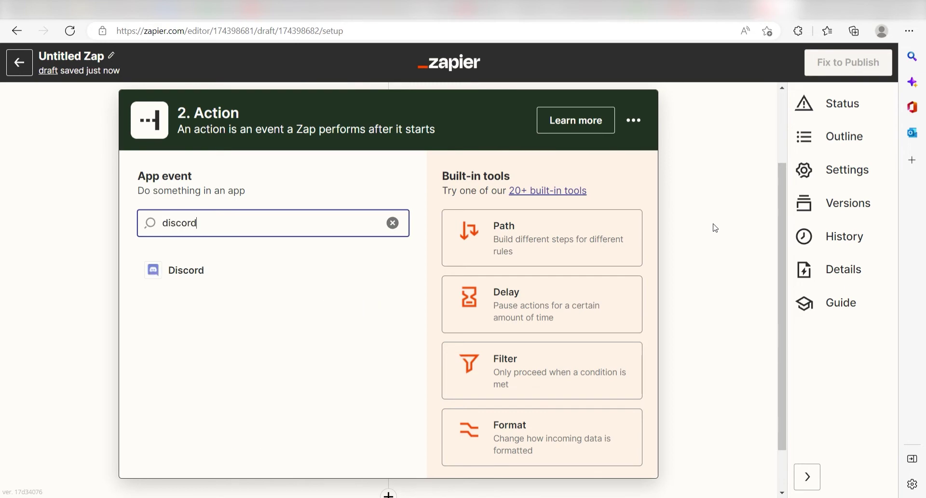
{"action": "left_click", "coordinate": [341, 268]}
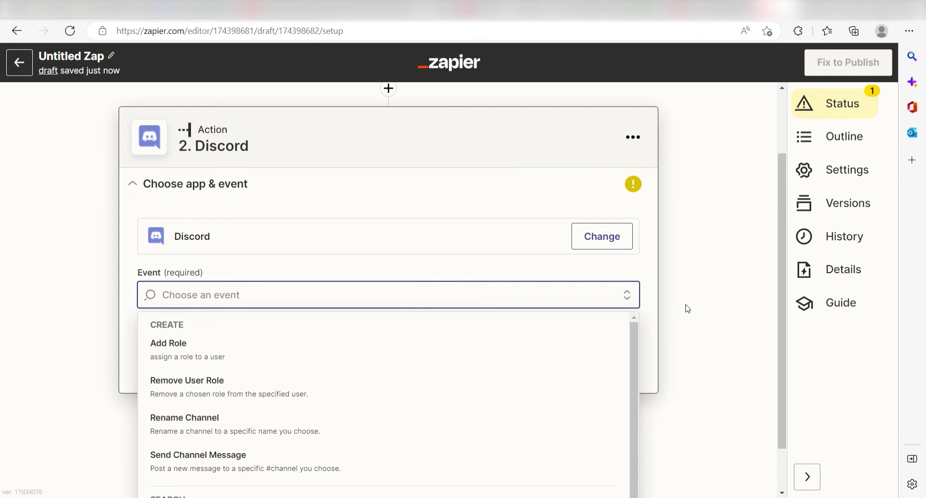
{"action": "left_click", "coordinate": [351, 460]}
{"action": "left_click", "coordinate": [512, 359]}
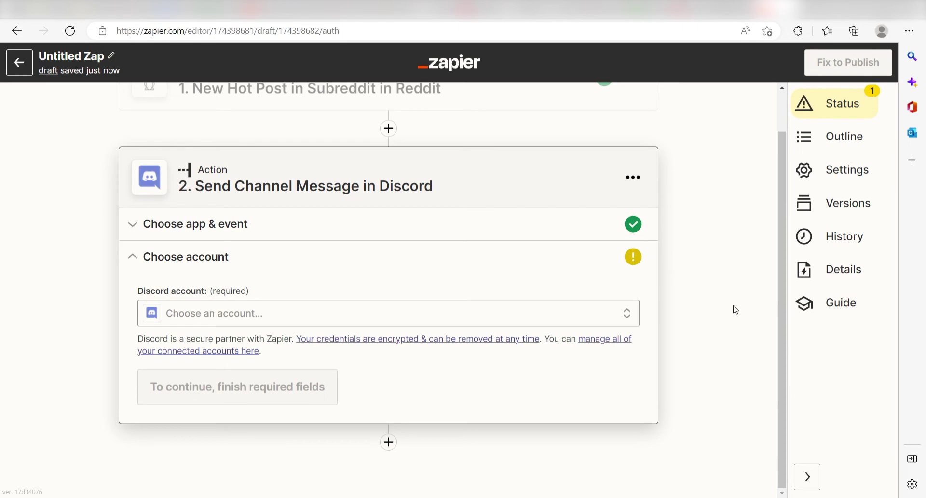
Step: Authorize Zapier as a bot on the selected Discord server with its requested permissions
{"action": "left_click", "coordinate": [626, 313]}
{"action": "left_click", "coordinate": [551, 344]}
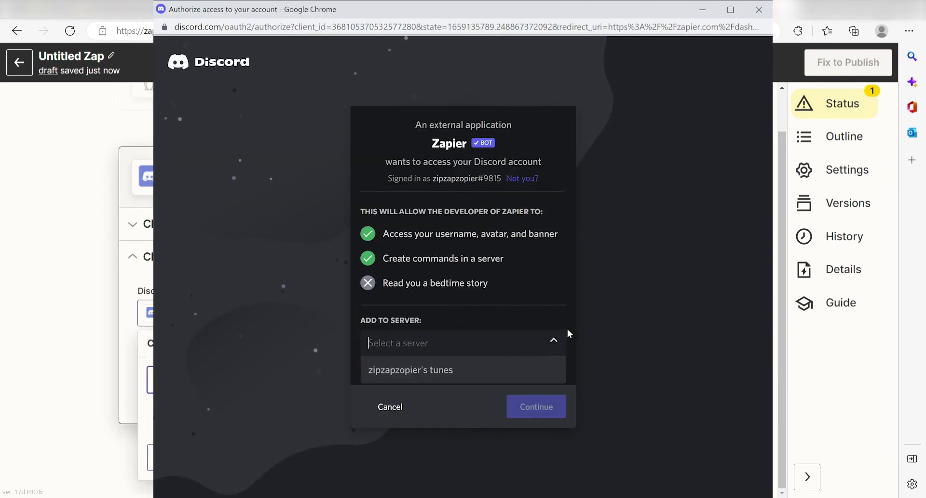
{"action": "left_click", "coordinate": [531, 369]}
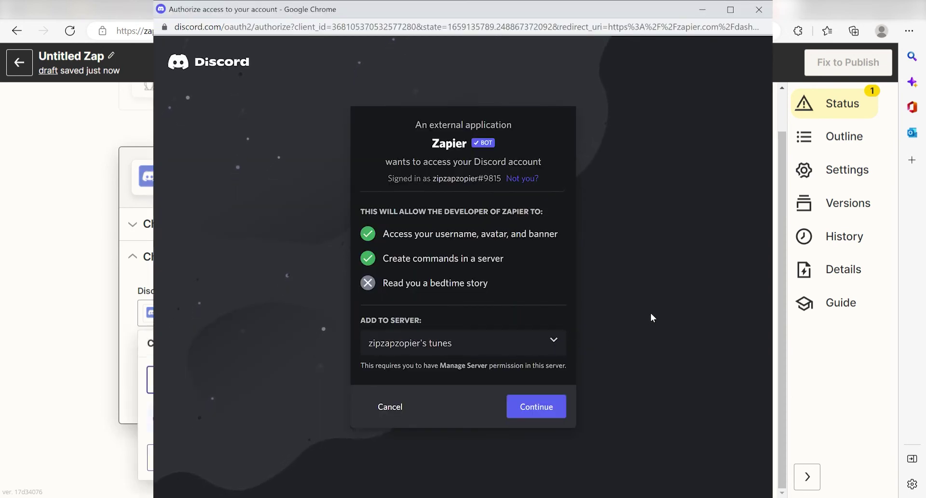
{"action": "left_click", "coordinate": [551, 405]}
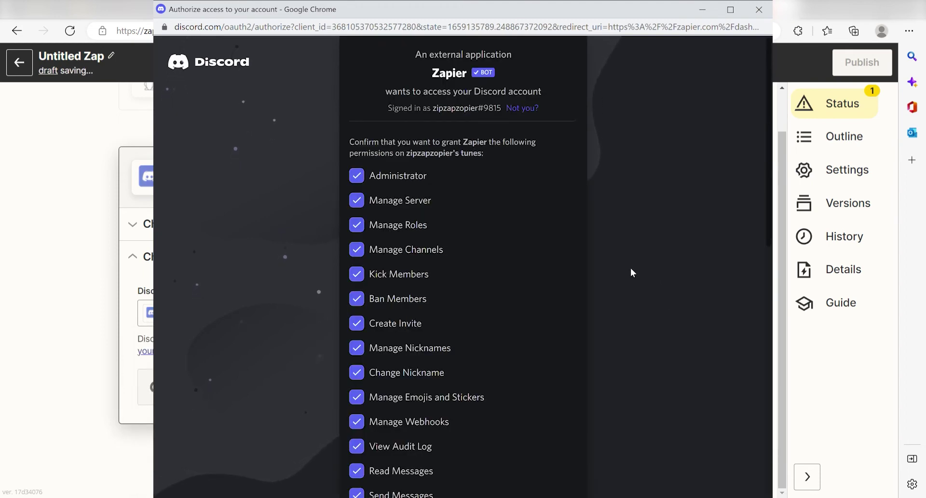
{"action": "scroll", "coordinate": [630, 273], "scroll_direction": "down", "scroll_amount": 10}
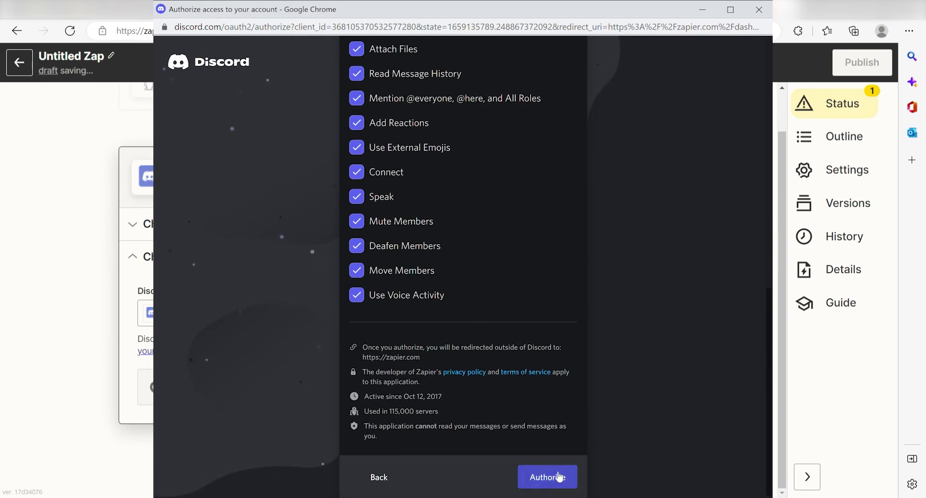
{"action": "left_click", "coordinate": [558, 477]}
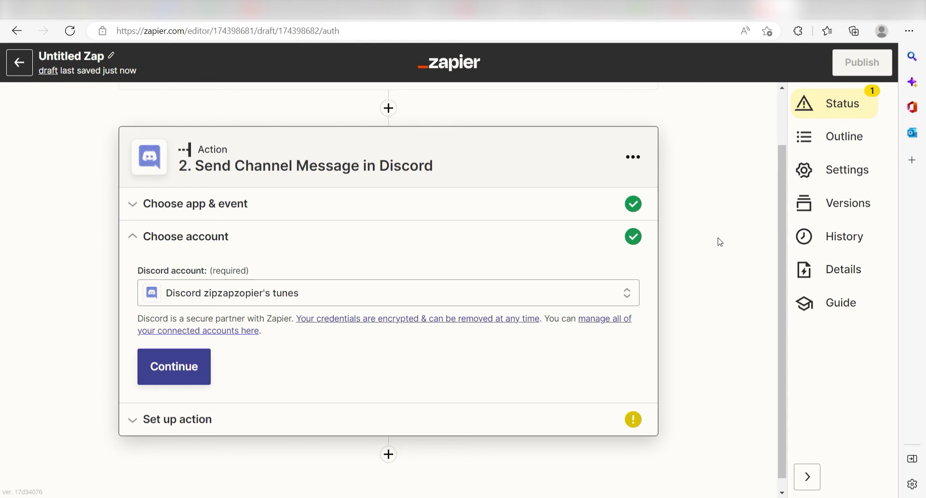
Step: Set the Discord message channel to general
{"action": "left_click", "coordinate": [190, 361]}
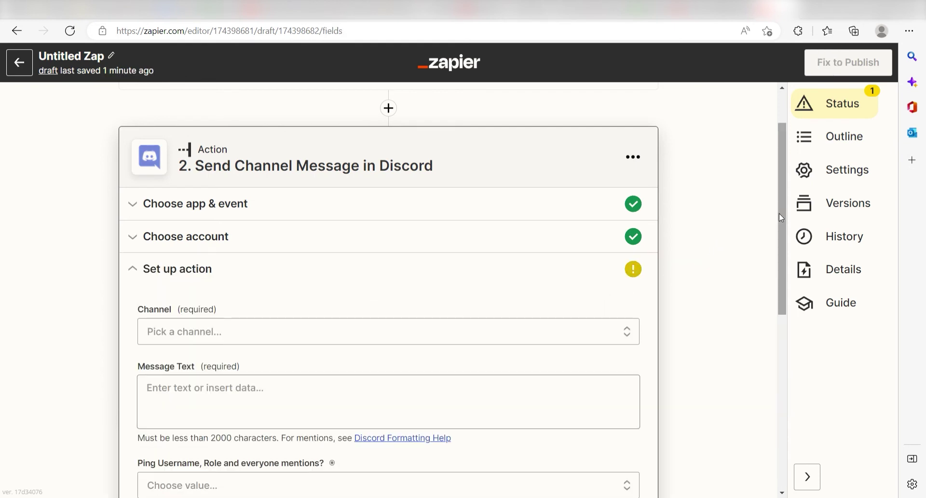
{"action": "left_click_drag", "start_coordinate": [780, 217], "coordinate": [783, 284]}
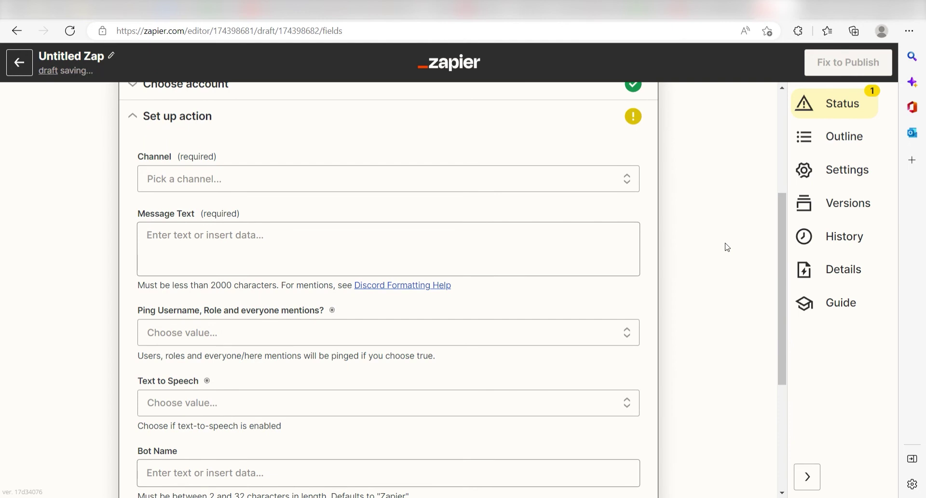
{"action": "left_click", "coordinate": [605, 183]}
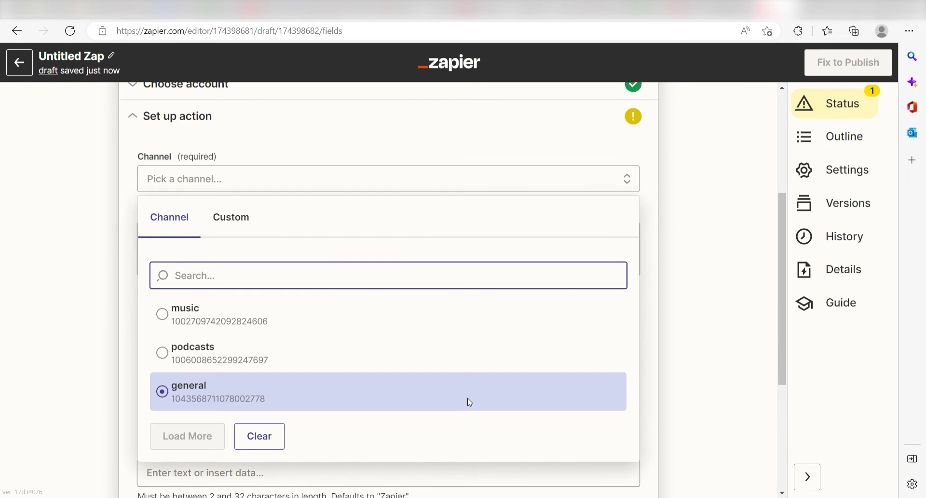
{"action": "left_click", "coordinate": [468, 401]}
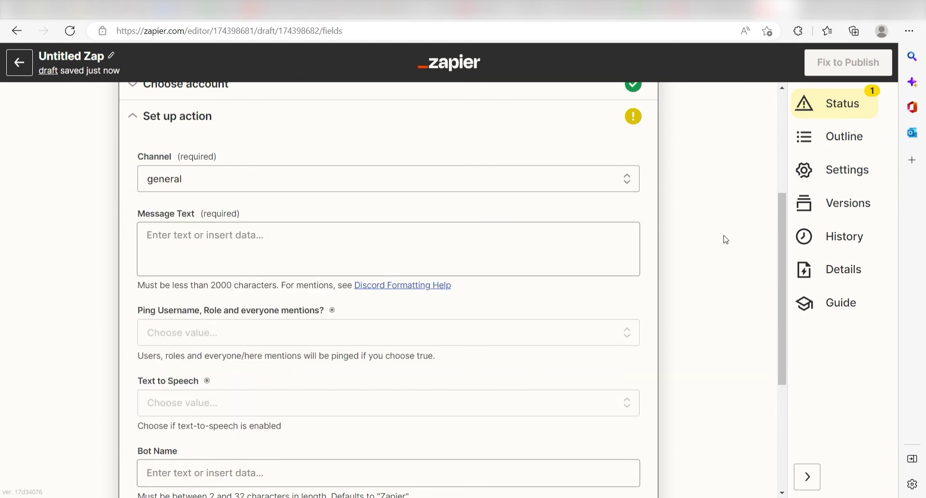
Step: Write the message 'Check out this hot post in the Zapier Subreddit!' followed by the post's Url
{"action": "left_click", "coordinate": [628, 243]}
{"action": "type", "text": "Check ou"}
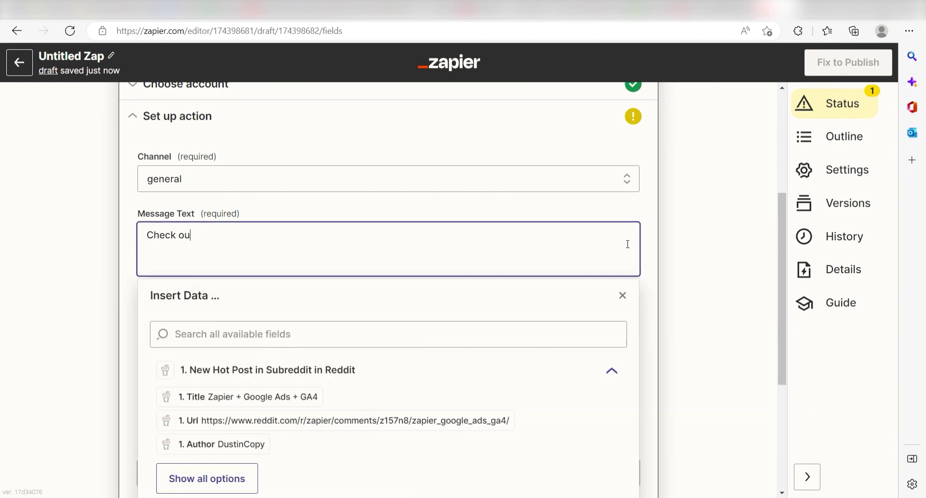
{"action": "type", "text": "t this hot post in the Zapier Subreddit!"}
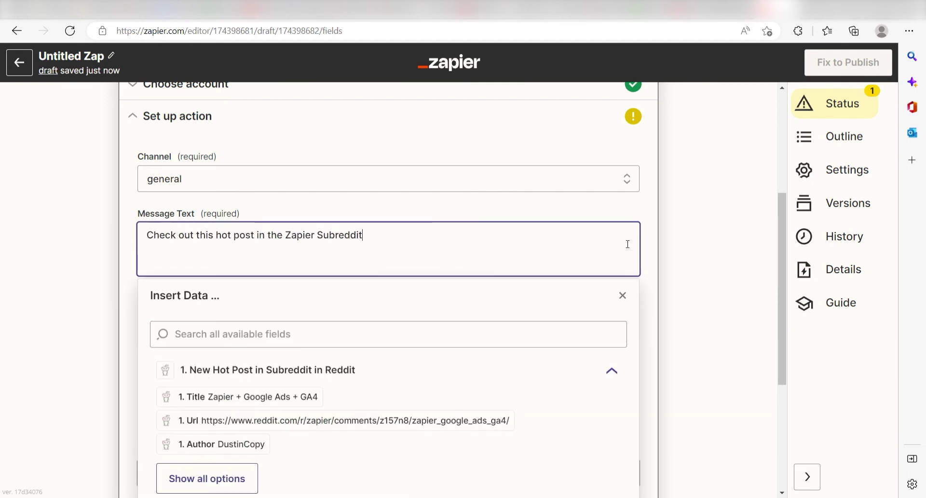
{"action": "left_click", "coordinate": [385, 420]}
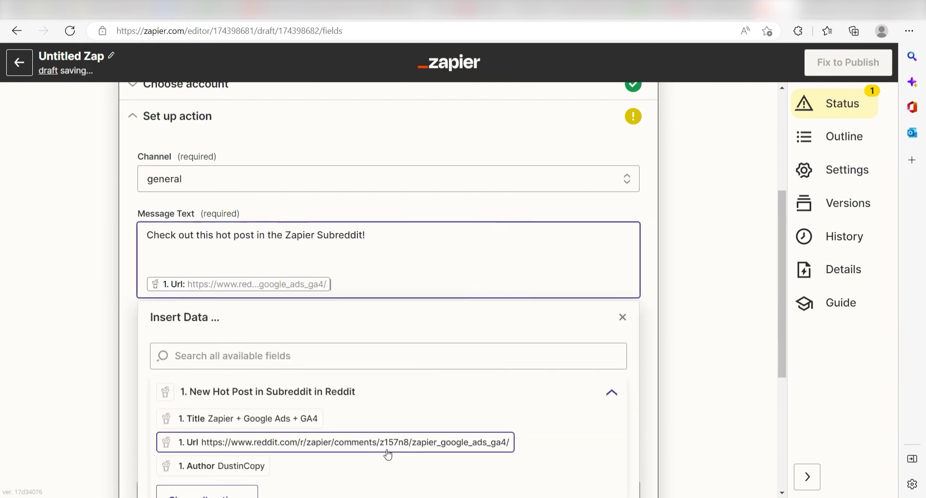
{"action": "left_click", "coordinate": [733, 268]}
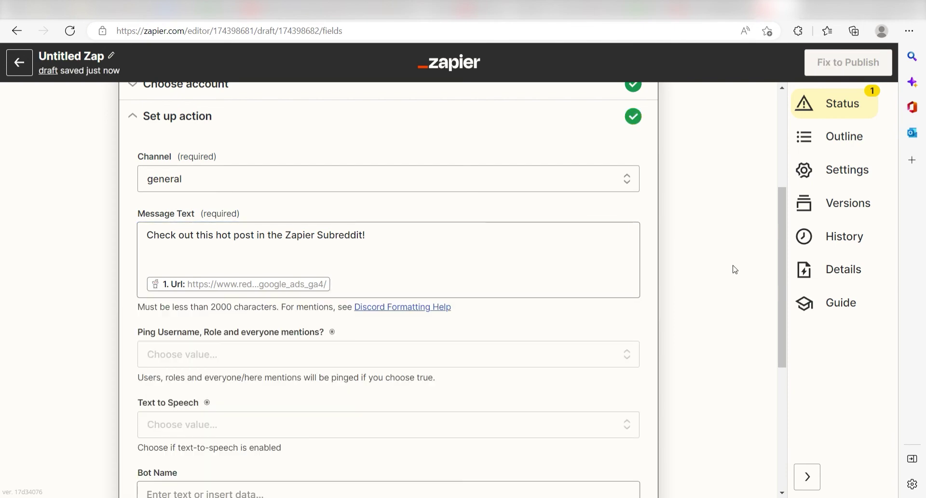
Step: Set the Bot Name to 'Reddit Bot'
{"action": "scroll", "coordinate": [734, 269], "scroll_direction": "down", "scroll_amount": 2}
{"action": "left_click", "coordinate": [405, 358]}
{"action": "type", "text": "Reddit Bot"}
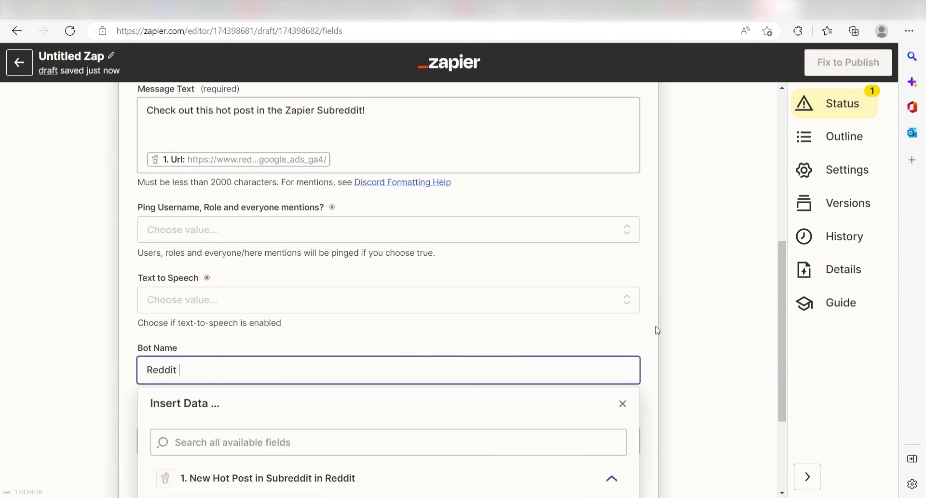
{"action": "key", "text": "Escape"}
{"action": "left_click", "coordinate": [701, 323]}
{"action": "scroll", "coordinate": [700, 321], "scroll_direction": "down", "scroll_amount": 2}
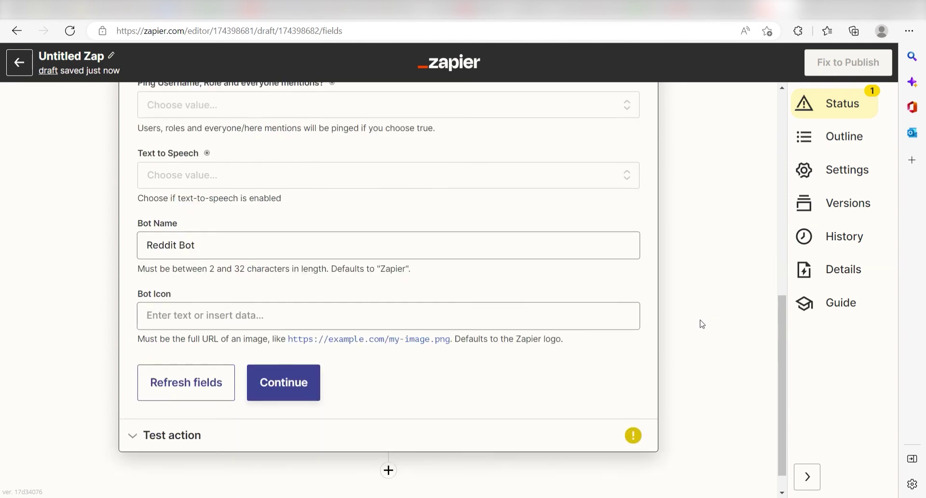
Step: Test the action to send Reddit Bot's hot-post message to Discord's general channel
{"action": "left_click", "coordinate": [305, 386]}
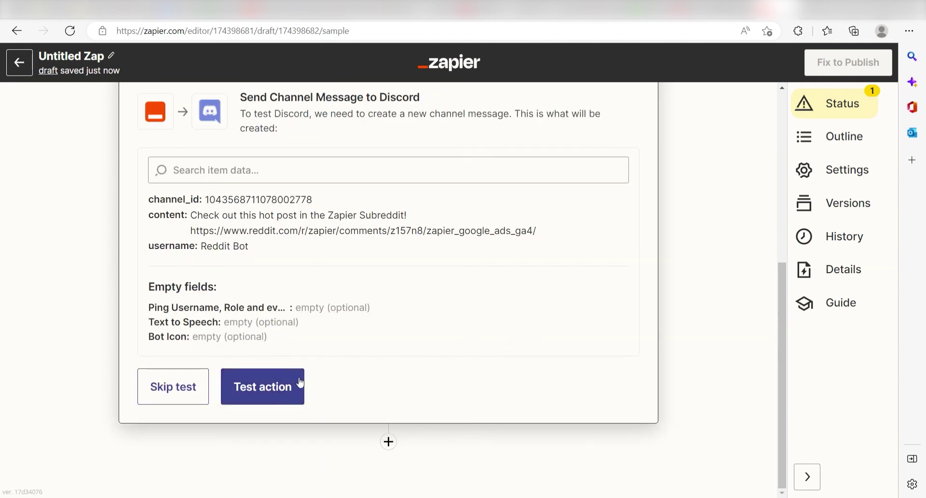
{"action": "left_click", "coordinate": [271, 391]}
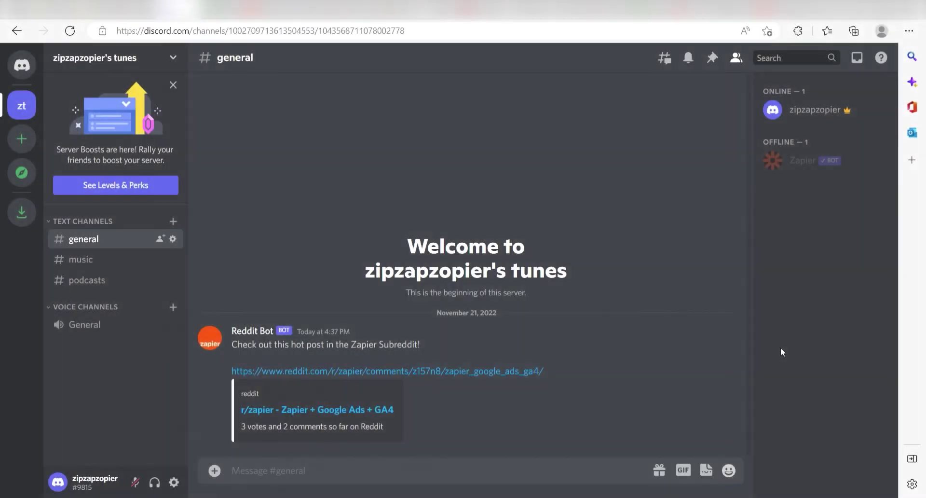